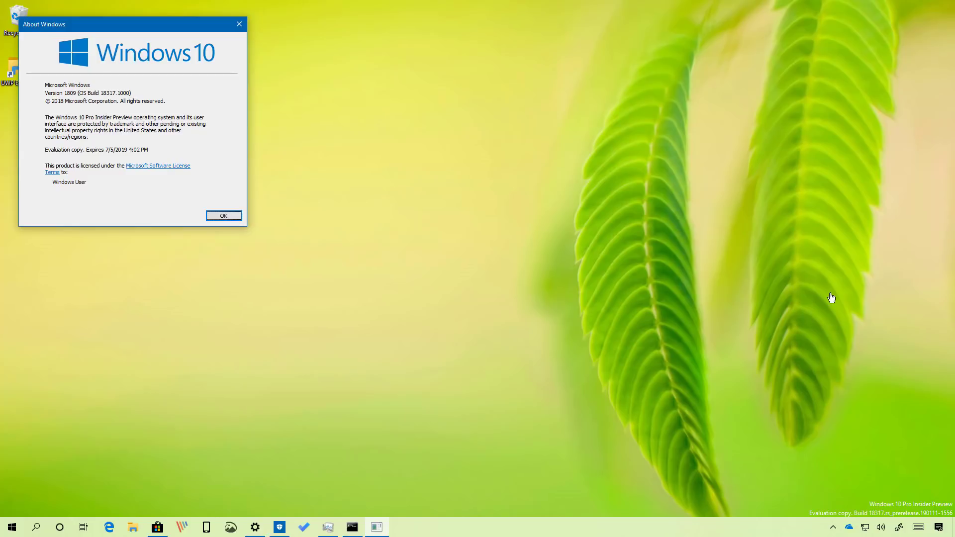
click(229, 216)
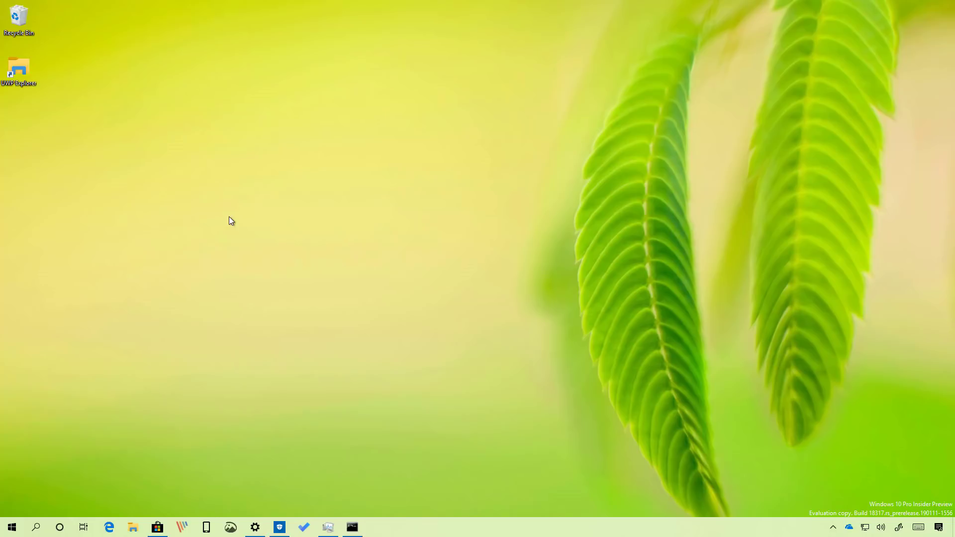
click(328, 527)
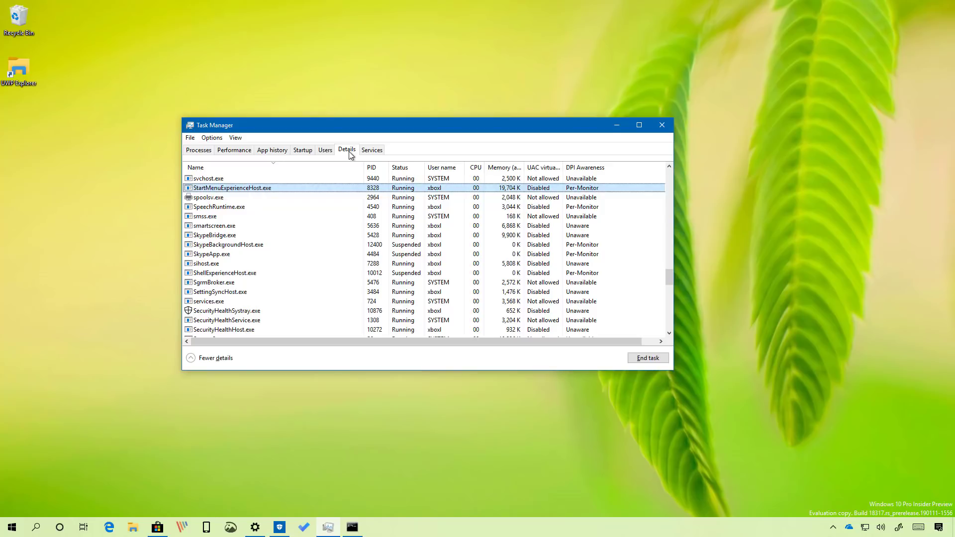
- Minimize Task Manager, then bring up Cortana's listening panel and close it
click(328, 527)
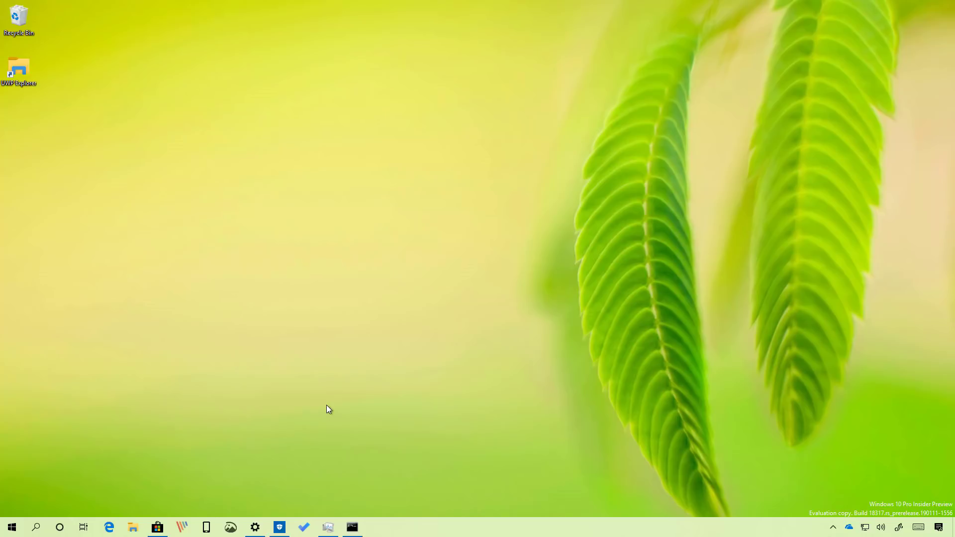
click(65, 526)
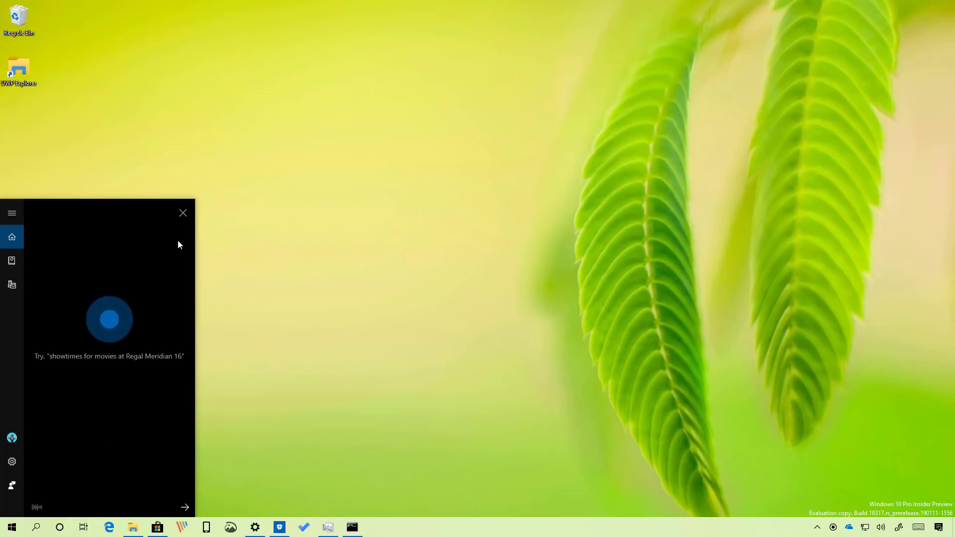
click(182, 213)
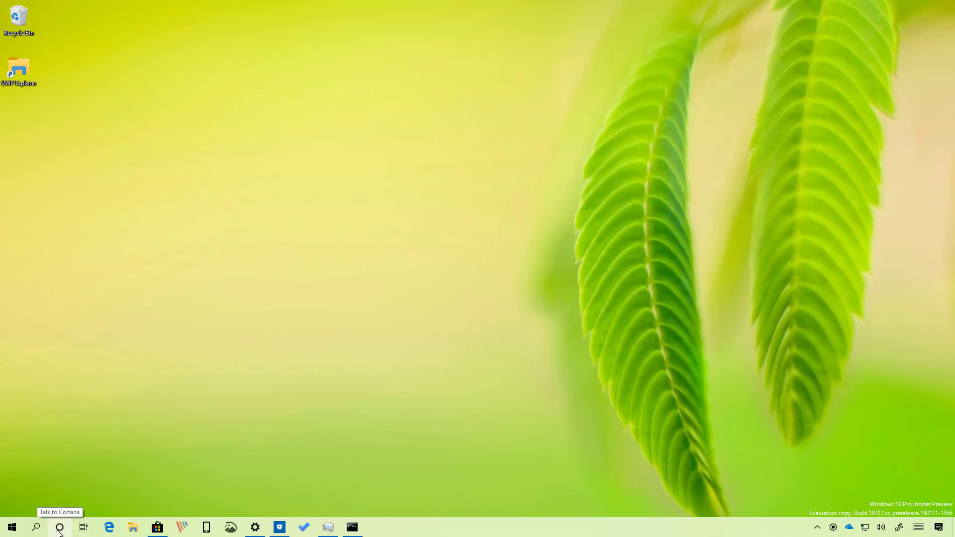
- Search 'Window 10 update', compare the Apps, Documents, Email, Web, All and More results, then dismiss search
text(Window 10 update)
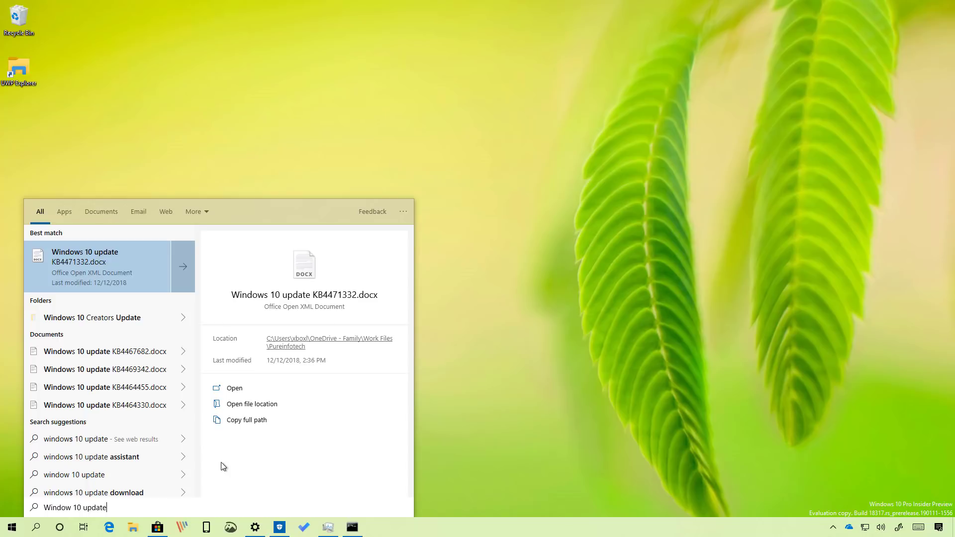
click(68, 213)
click(97, 211)
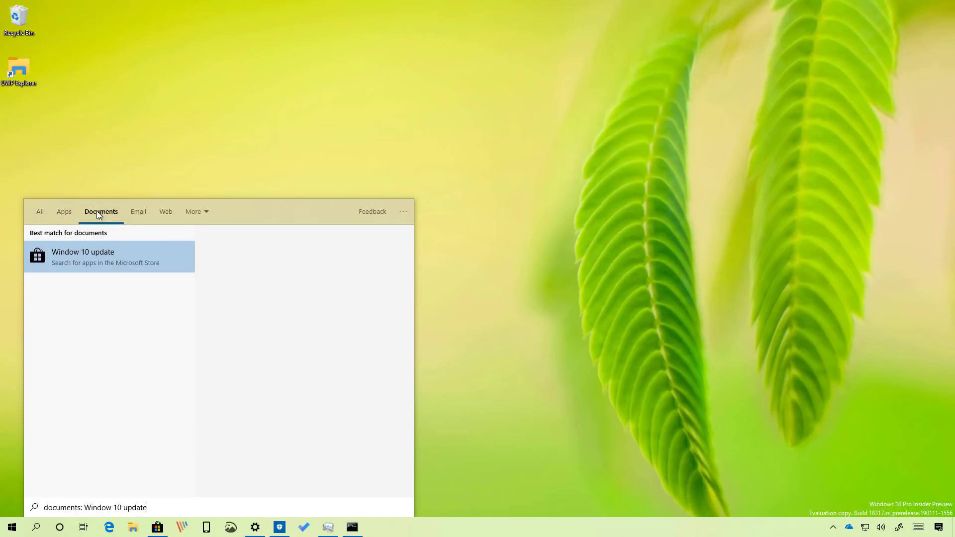
click(139, 212)
click(164, 213)
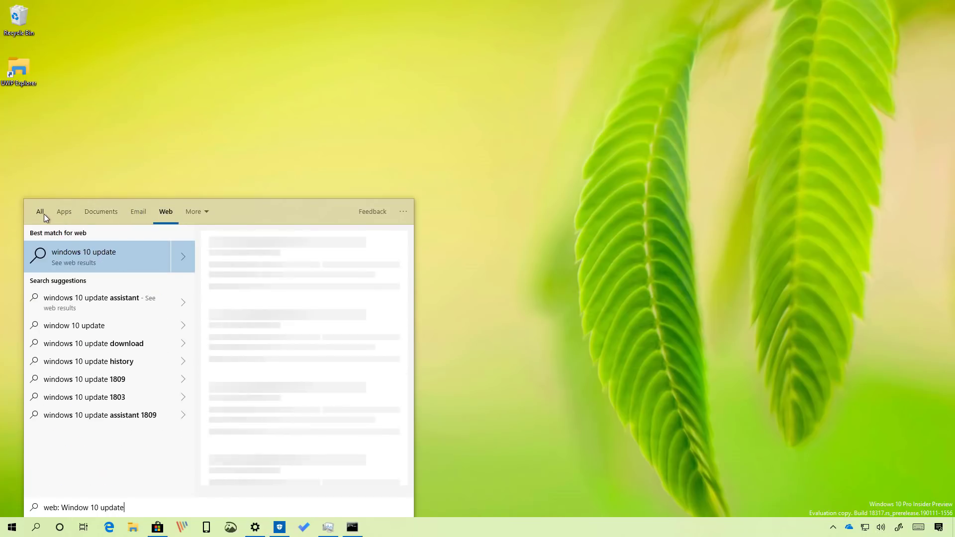
click(41, 213)
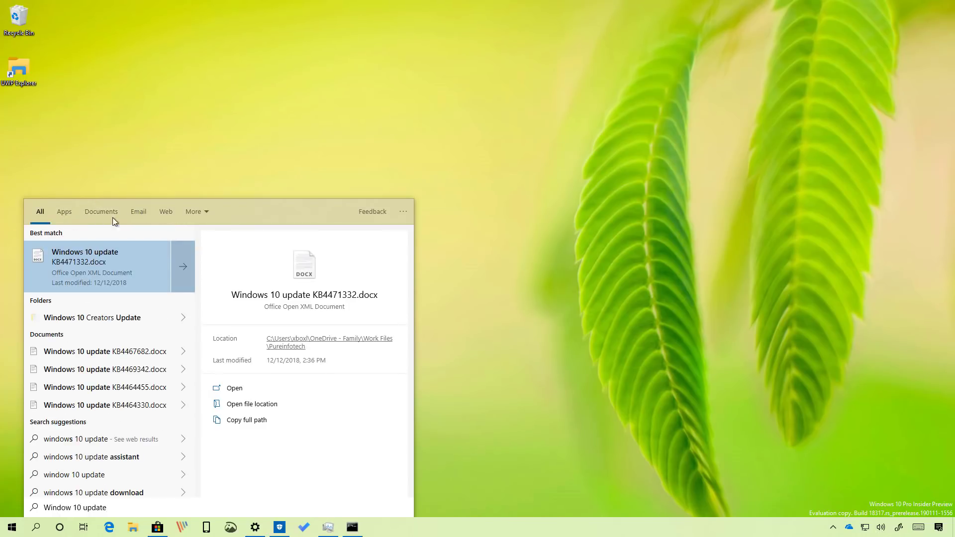
click(196, 210)
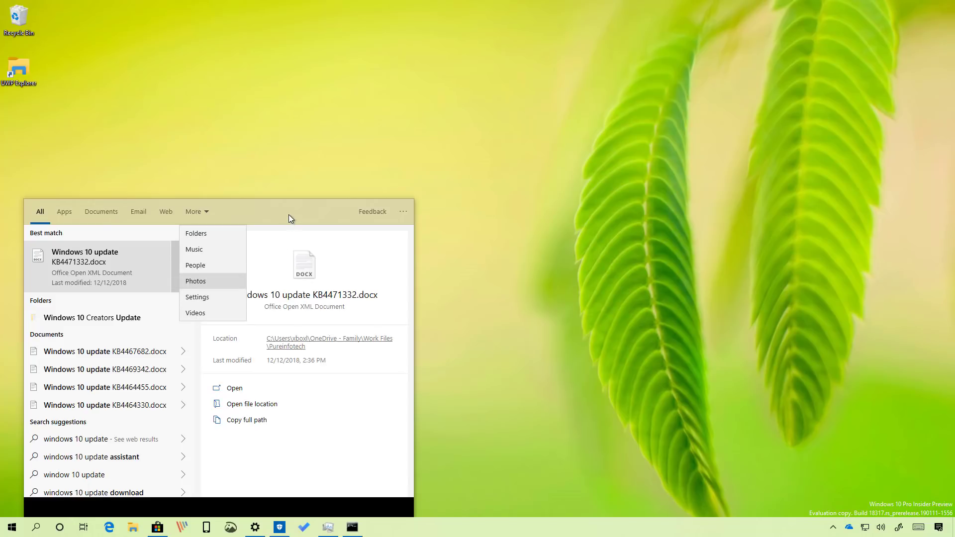
click(534, 371)
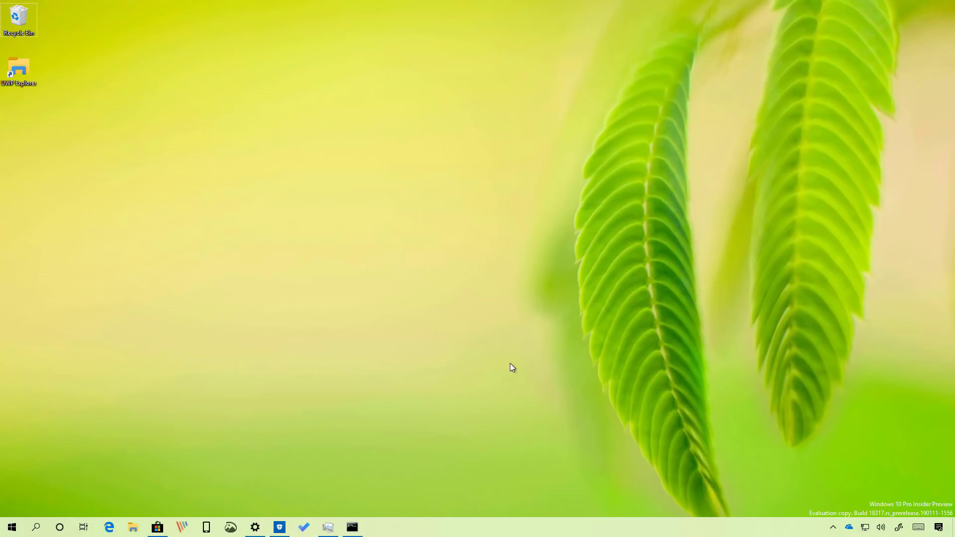
- Open Settings and go to Update & Security > Windows Insider Program
click(255, 527)
click(120, 88)
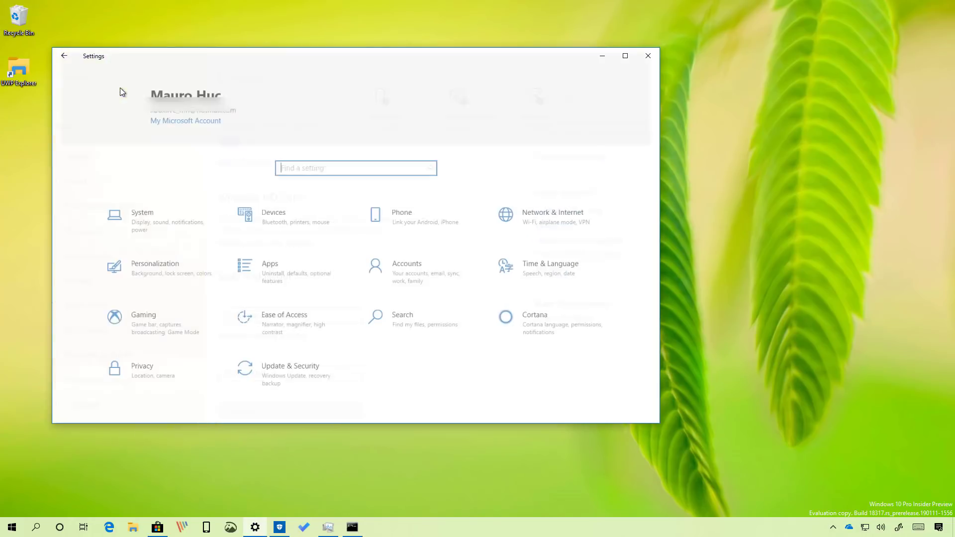
click(293, 316)
click(118, 374)
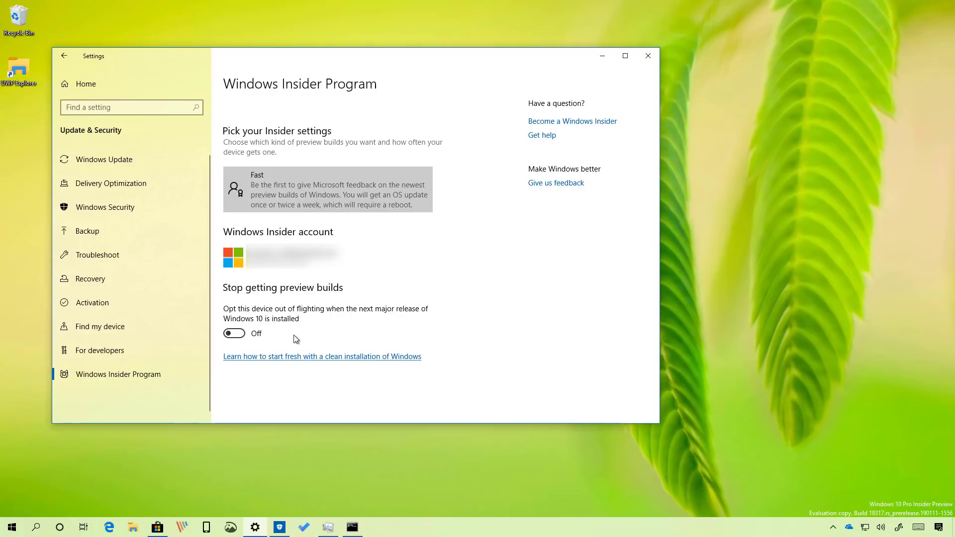
- Toggle Stop getting preview builds on and off, keep the Fast pace, and return Home
click(239, 335)
click(238, 335)
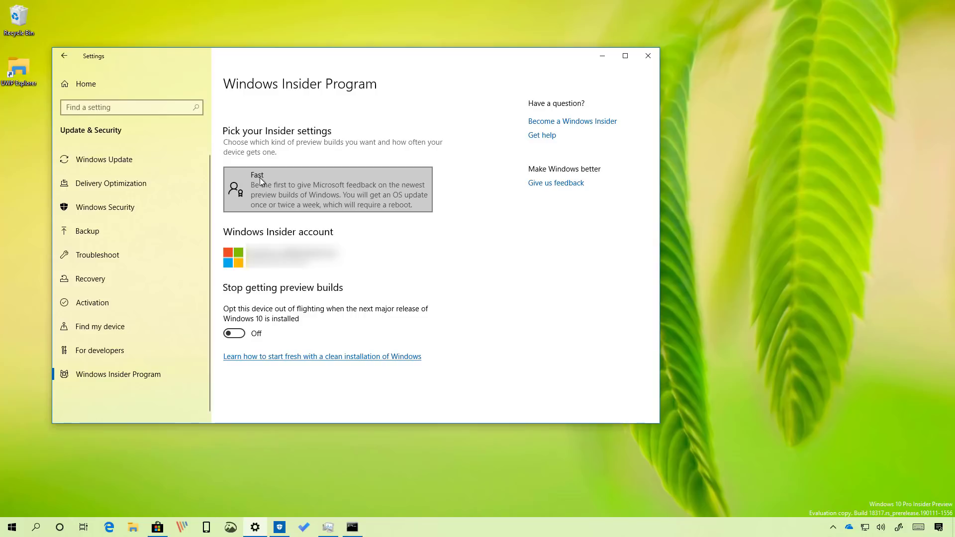
click(307, 195)
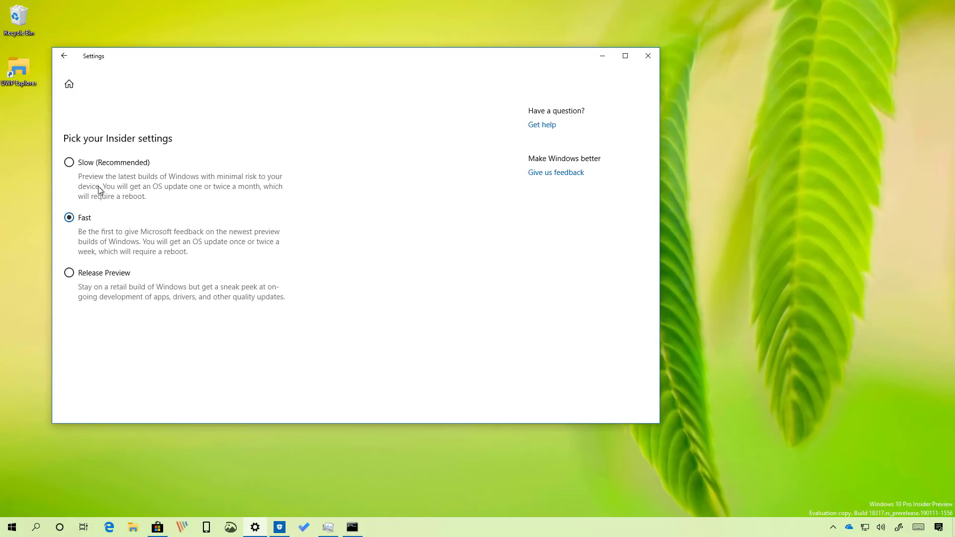
click(69, 83)
- Open Personalization > Fonts and drag Roboto-Bold.ttf from Downloads into the install box
click(200, 265)
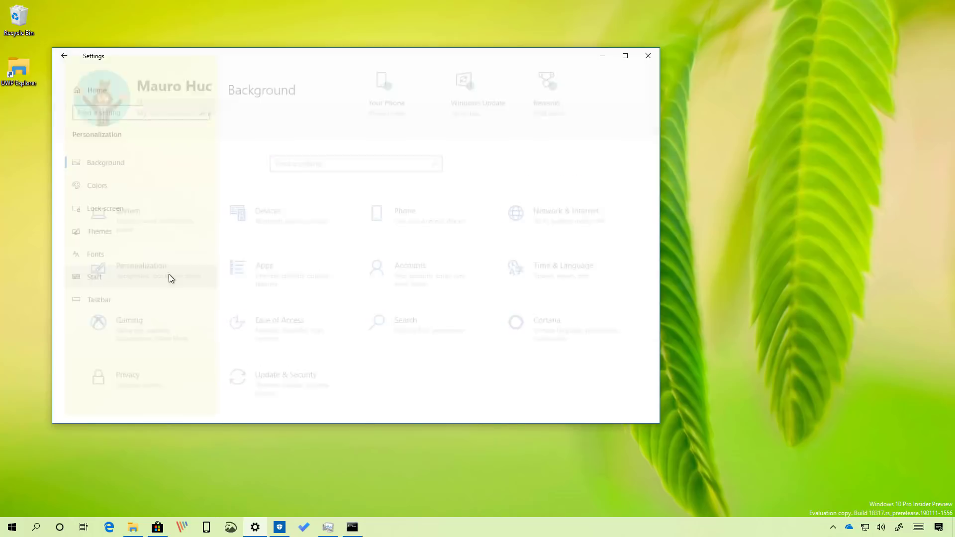
click(94, 255)
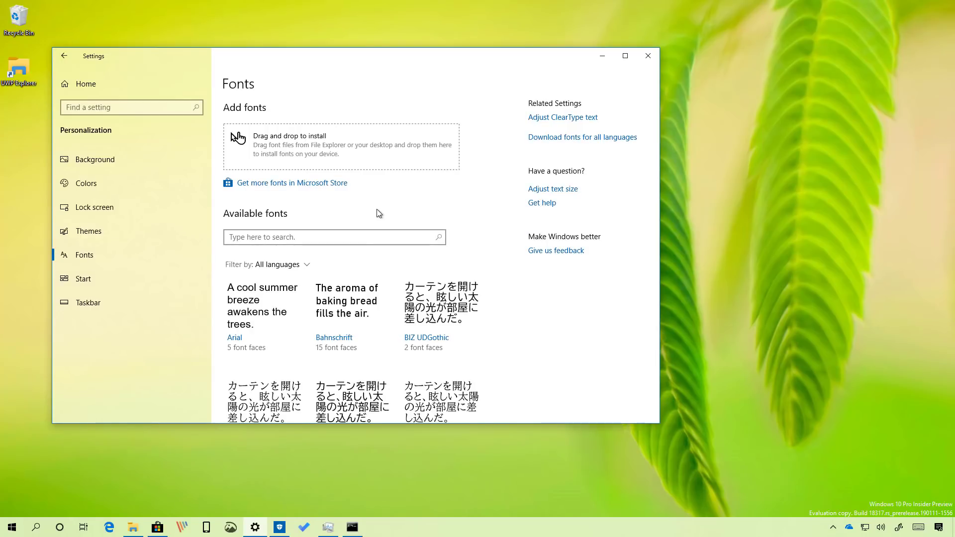
click(132, 527)
drag(324, 162, 600, 211)
drag(482, 329, 309, 151)
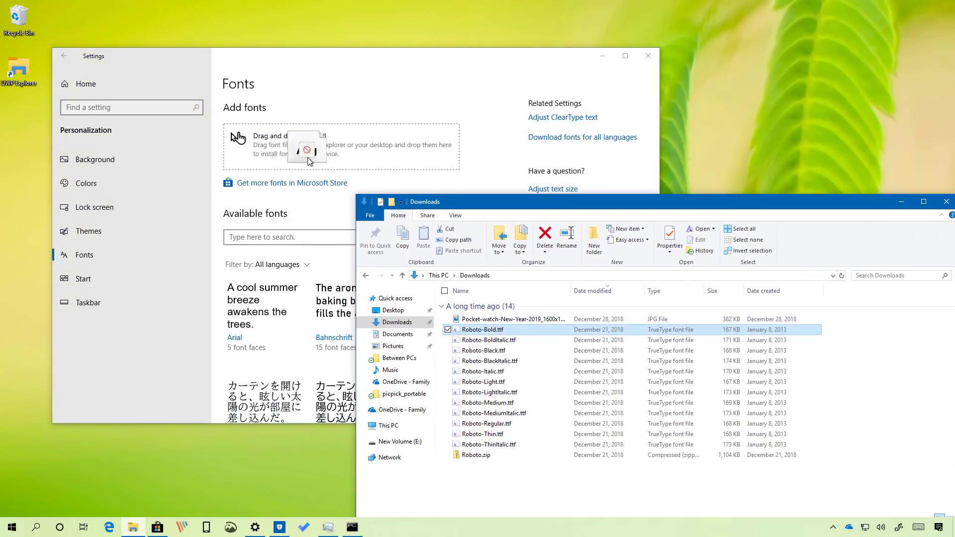
- Minimize the Downloads window, view the Windows Update page, then return to Settings Home
click(900, 203)
click(118, 80)
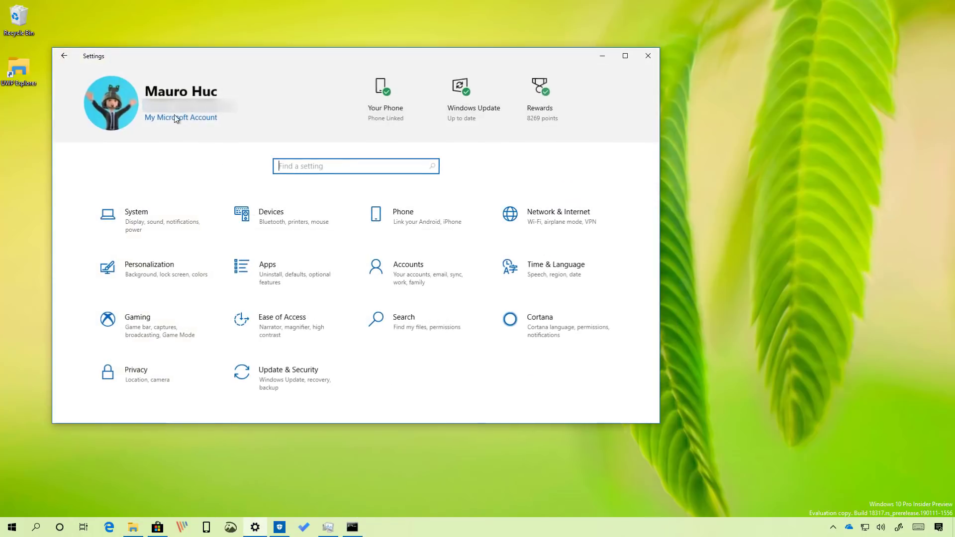
click(272, 374)
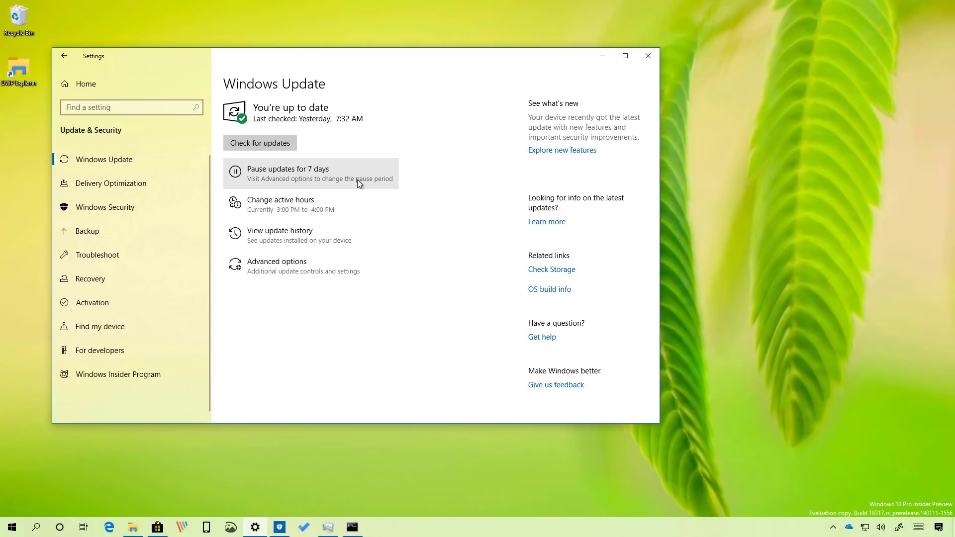
click(134, 79)
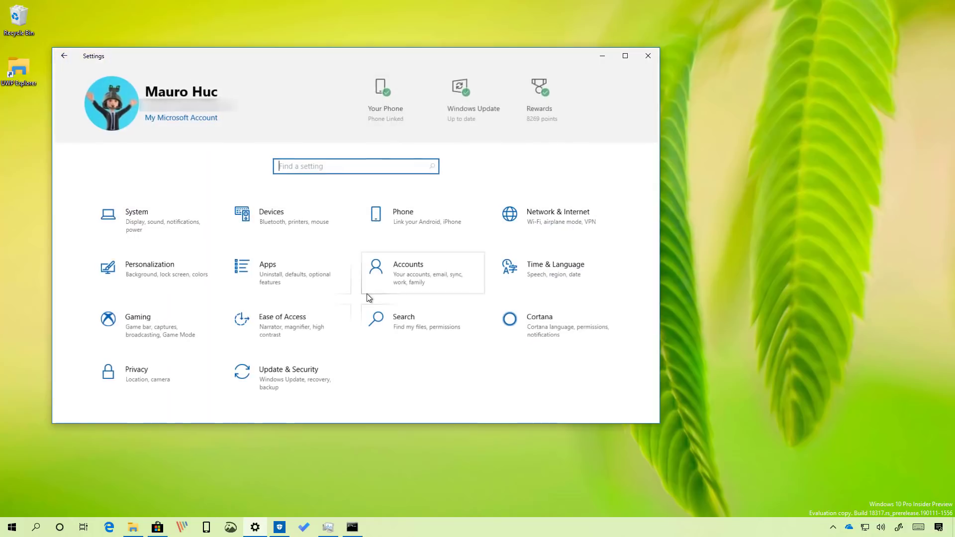
- View the Ease of Access Color filters page, then hide Settings to show the desktop
click(291, 327)
click(109, 263)
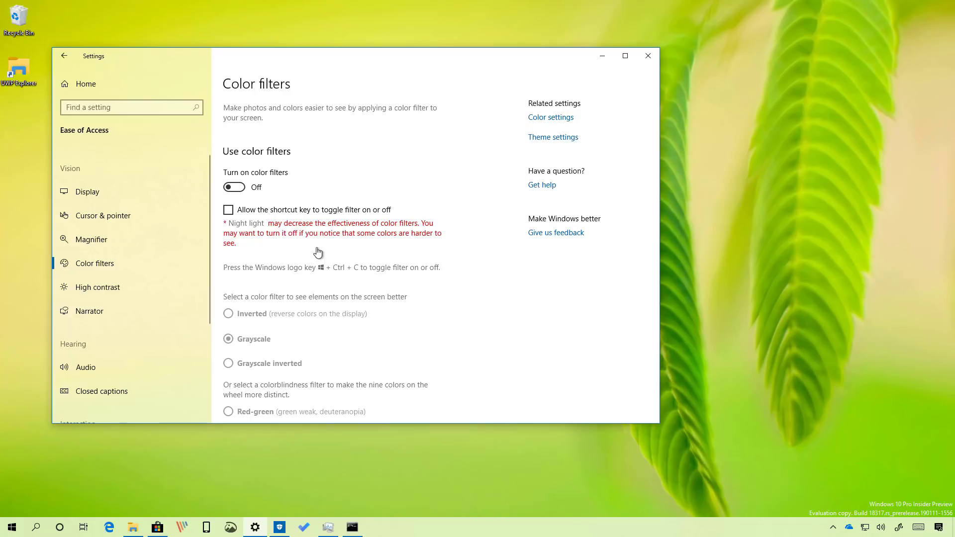
key(super+d)
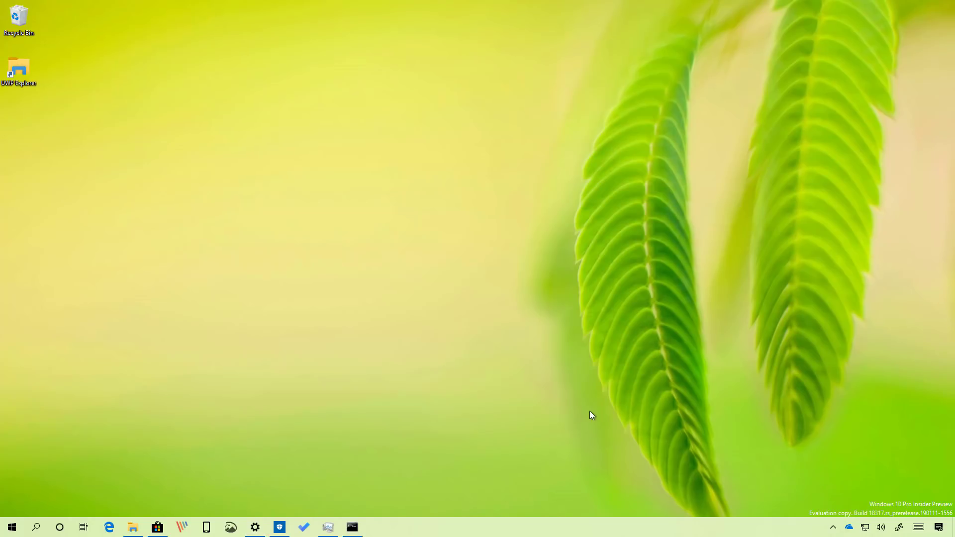
click(327, 527)
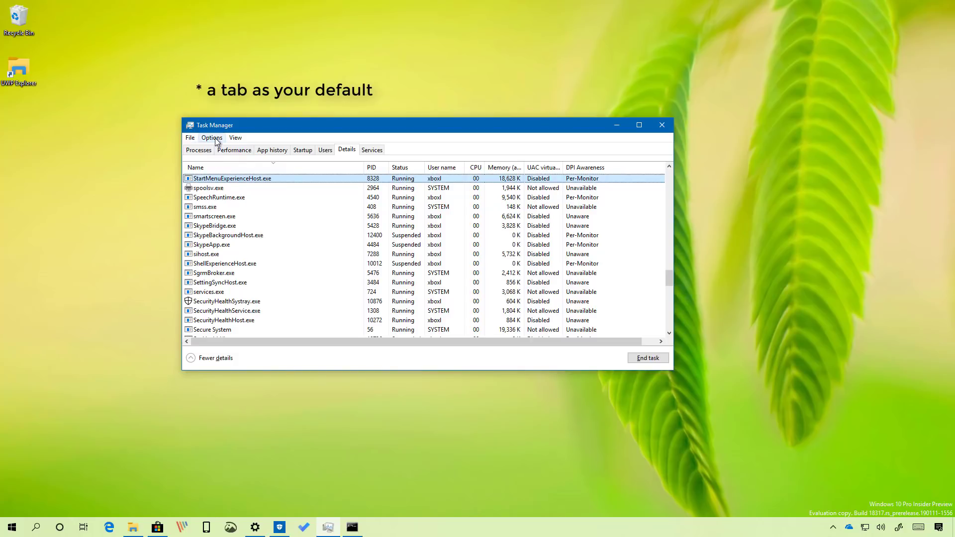
click(218, 140)
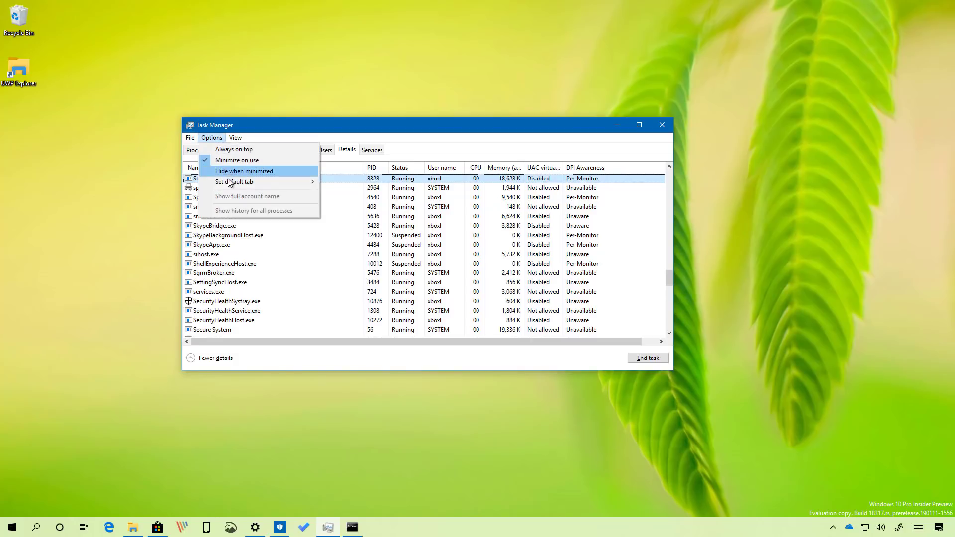
mouse_move(224, 182)
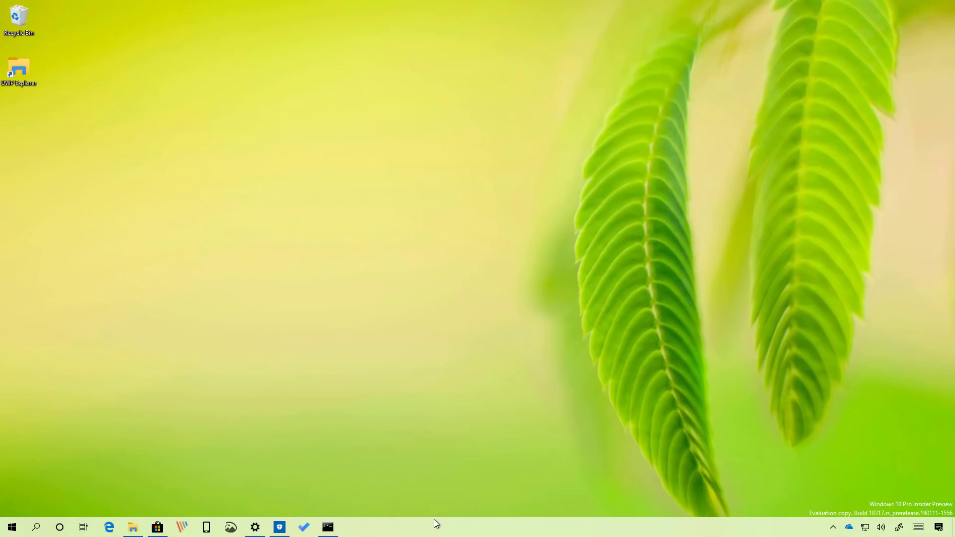
- Launch Task Manager from the taskbar menu, see it open on Services, then minimize it
right_click(431, 521)
click(472, 469)
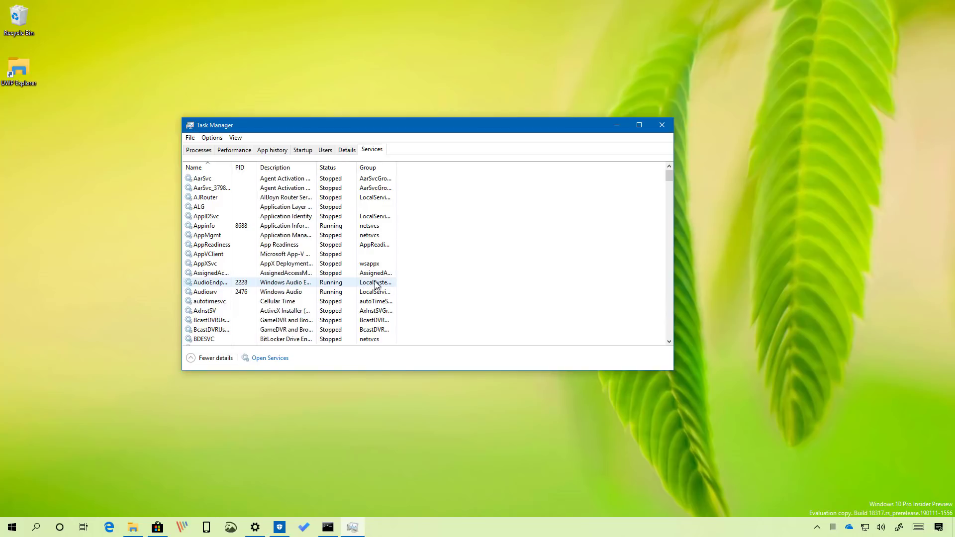
click(616, 125)
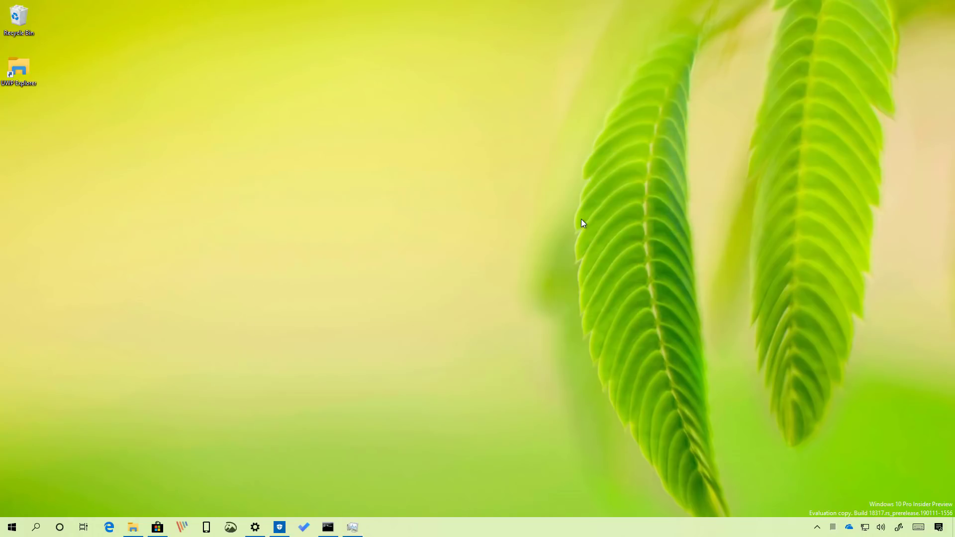